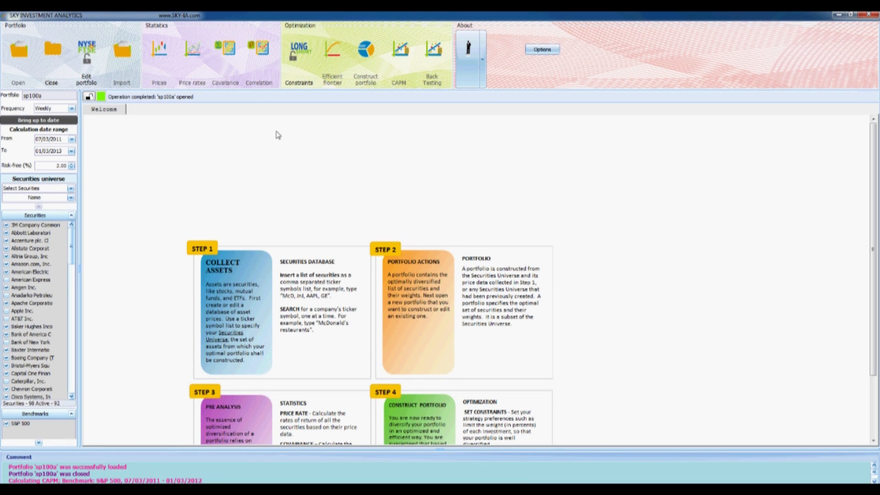
Open the portfolio's constraints and group the securities by security type, sector and security name, leaving market out
left_click(293, 84)
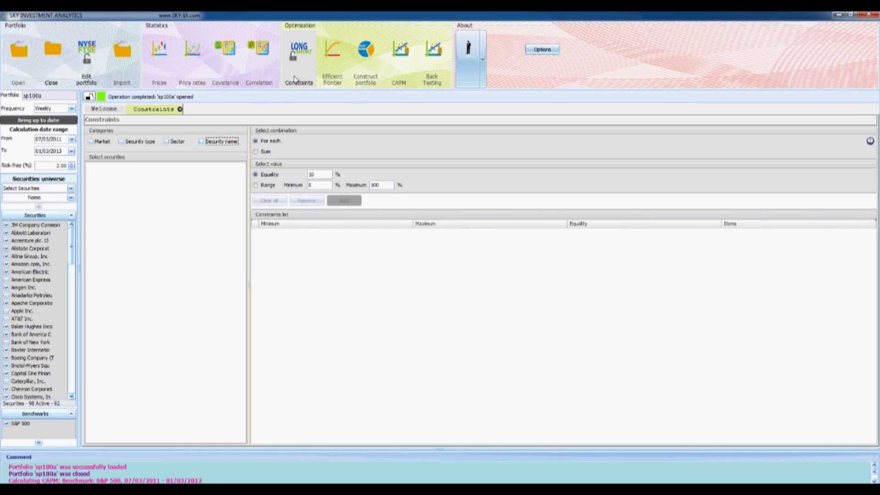
left_click(123, 142)
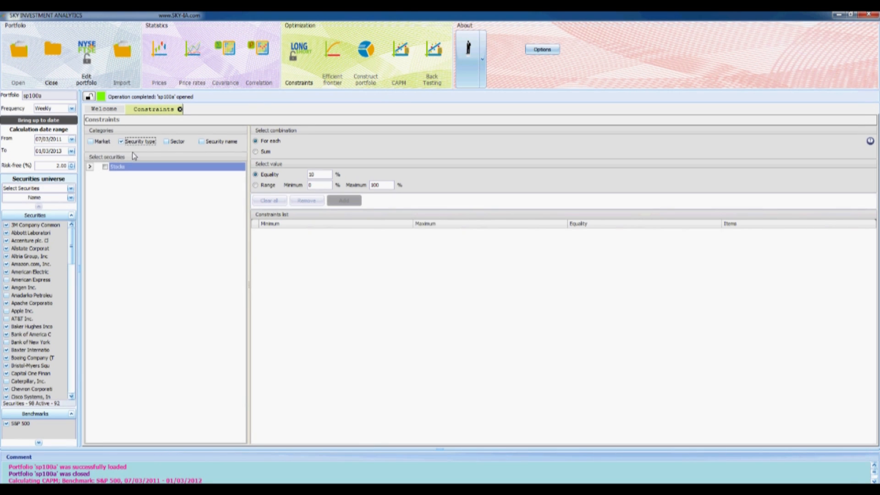
left_click(167, 142)
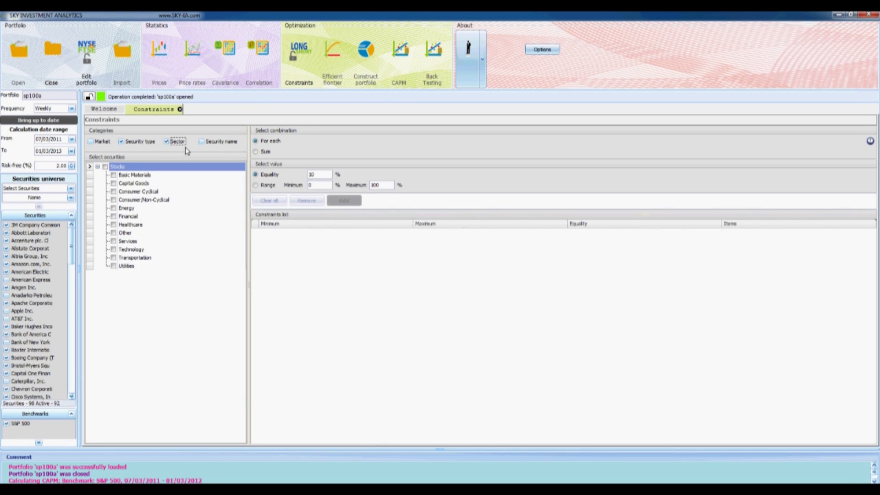
left_click(91, 142)
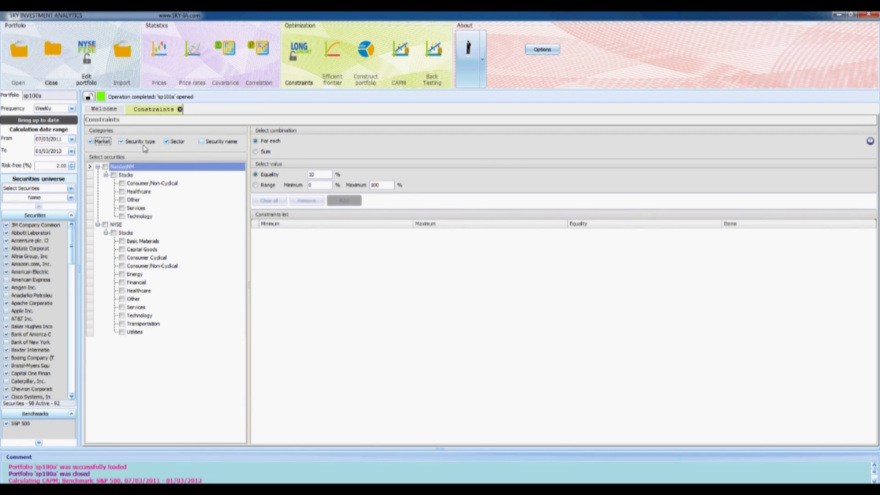
left_click(202, 142)
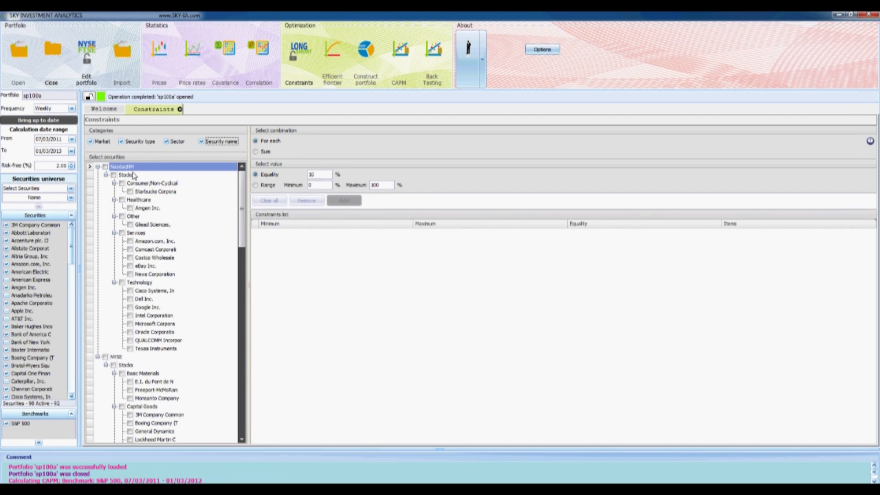
left_click(91, 142)
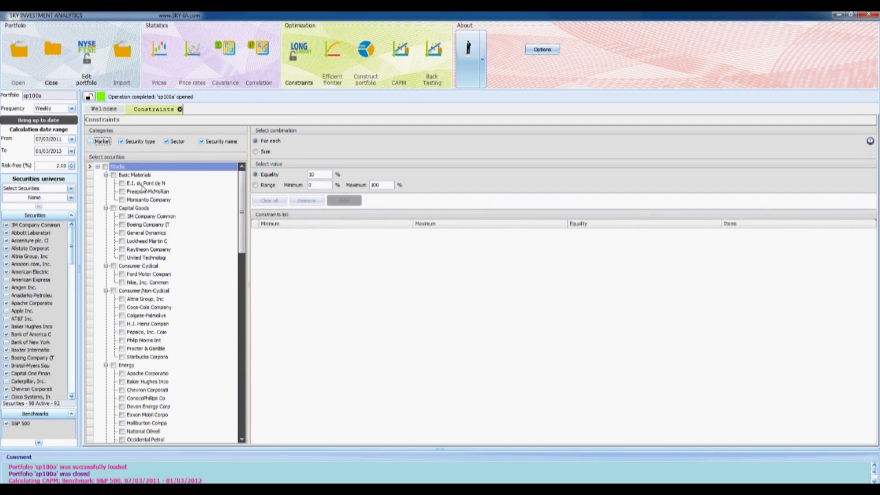
Add a constraint limiting each individual stock to a range of 0 to 5%
left_click(105, 167)
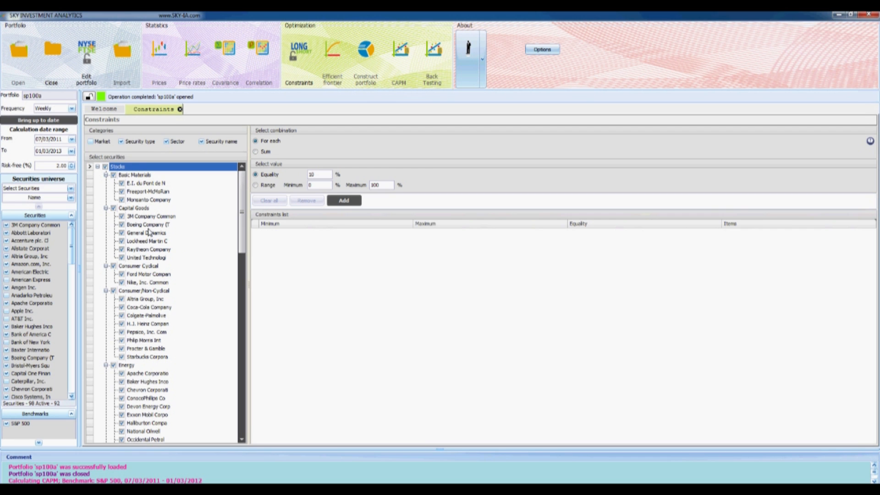
double_click(320, 185)
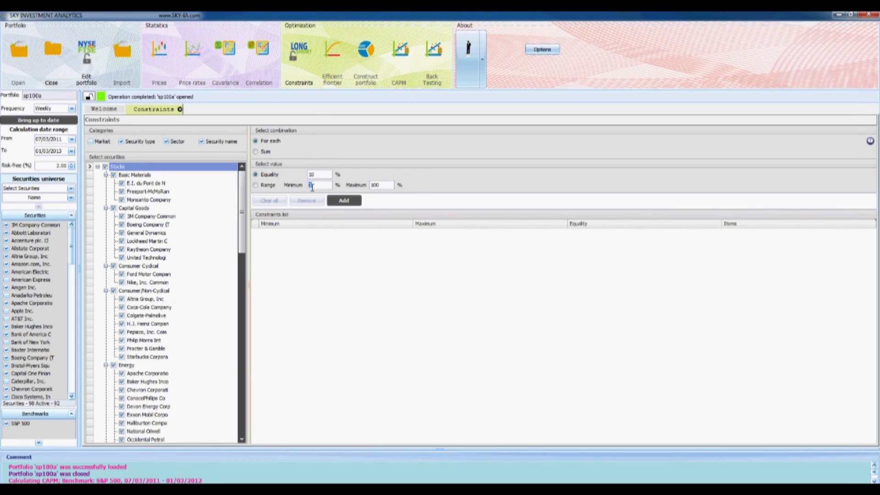
double_click(380, 184)
type("5")
left_click(348, 201)
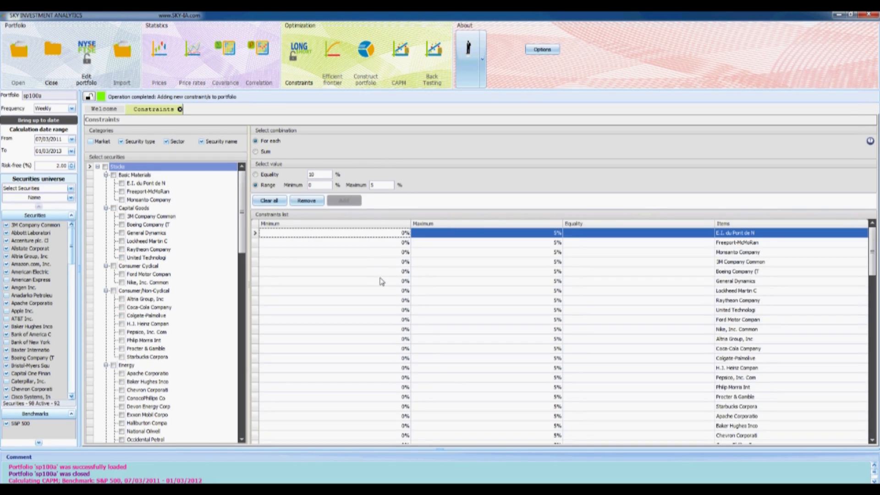
Group only down to sector and add a sum constraint of 25 to 100% for Consumer Cyclical plus Consumer/Non-Cyclical
left_click(201, 142)
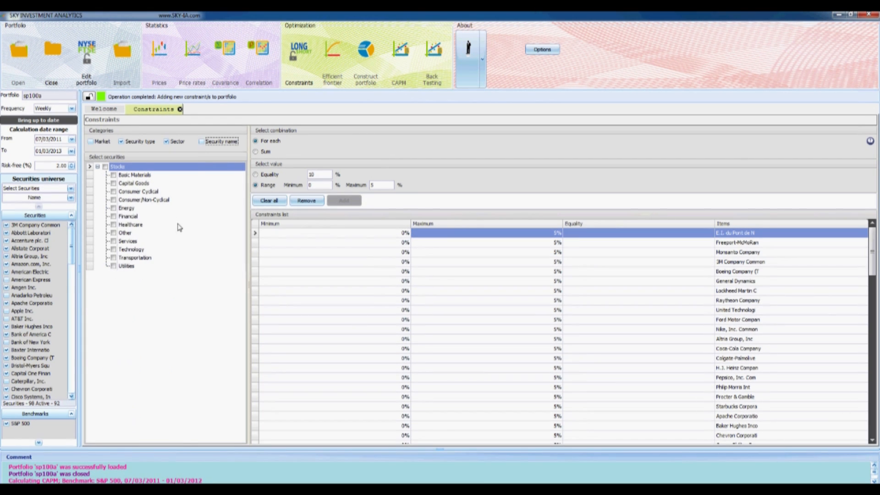
left_click(114, 191)
left_click(113, 200)
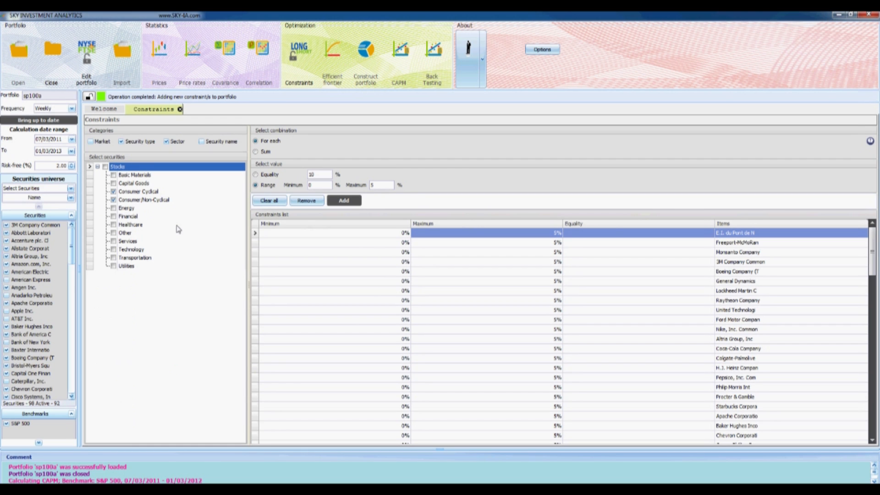
left_click(256, 152)
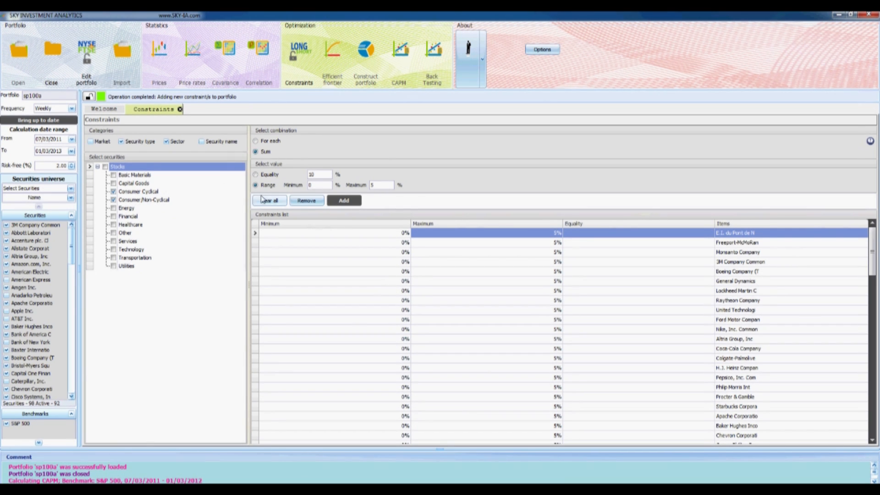
double_click(330, 185)
type("25")
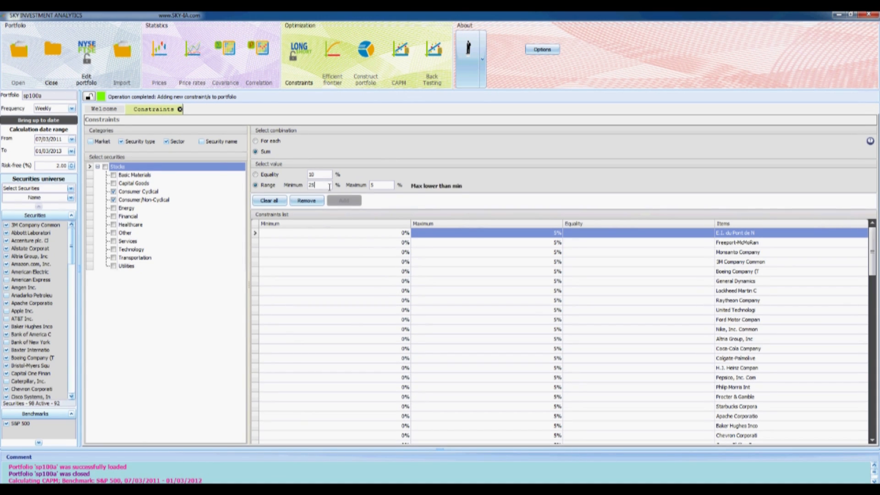
double_click(372, 185)
type("100")
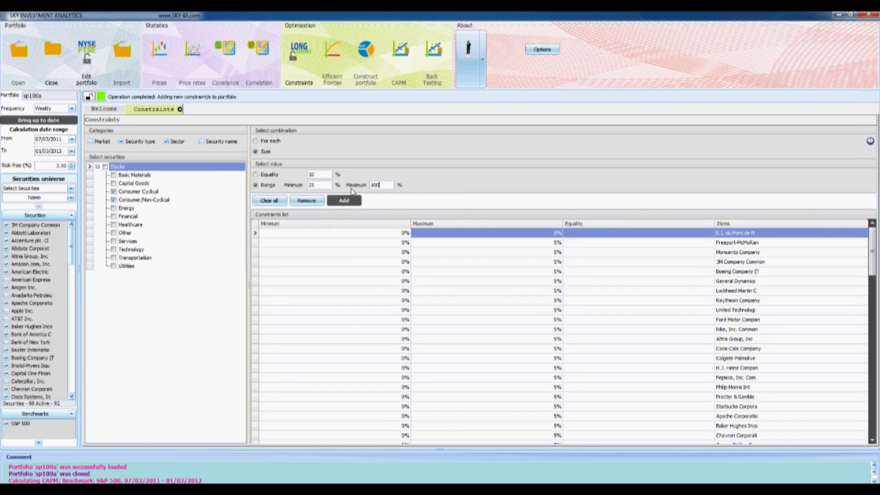
left_click(344, 200)
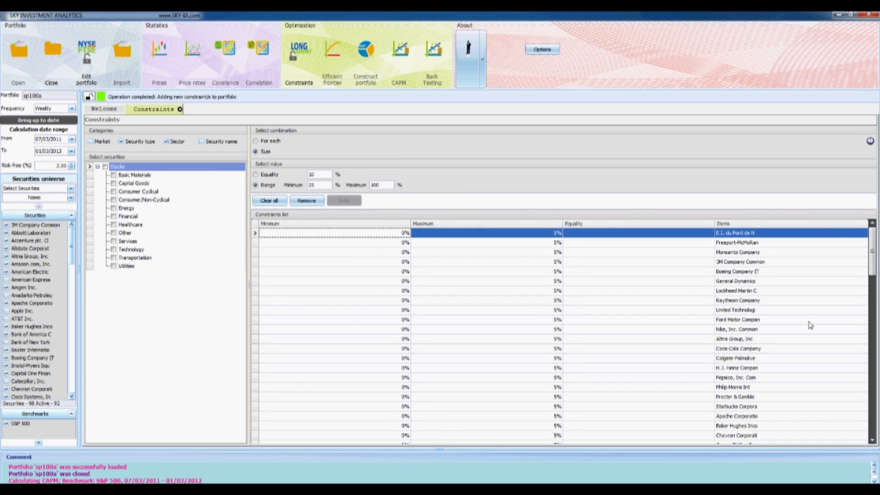
scroll(803, 321, "down", 20)
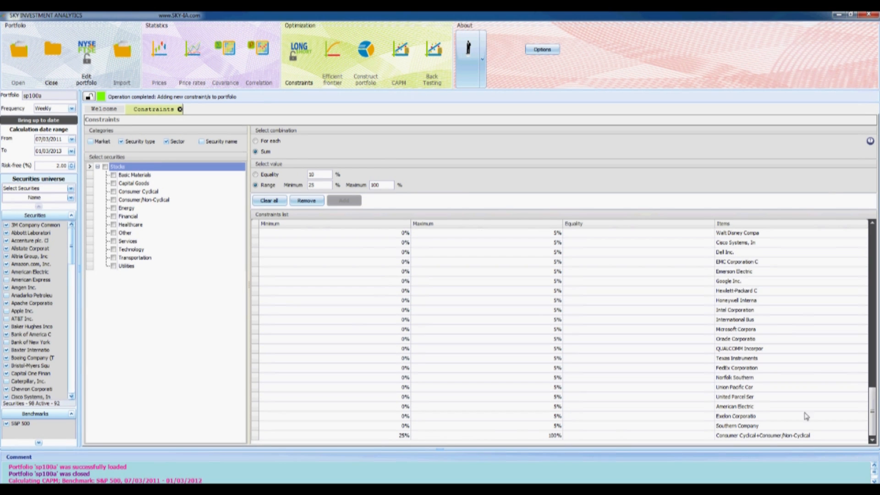
Add a For each constraint limiting the Financial sector to a range of 0 to 2%
left_click(113, 217)
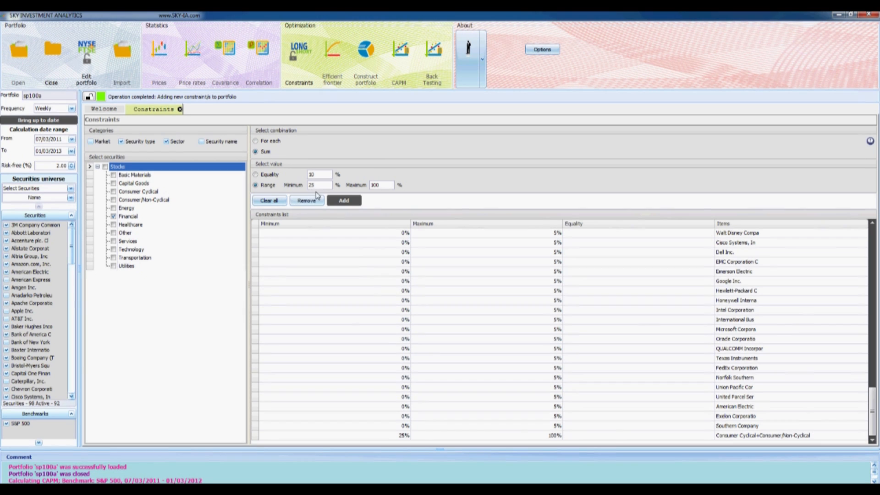
left_click(256, 141)
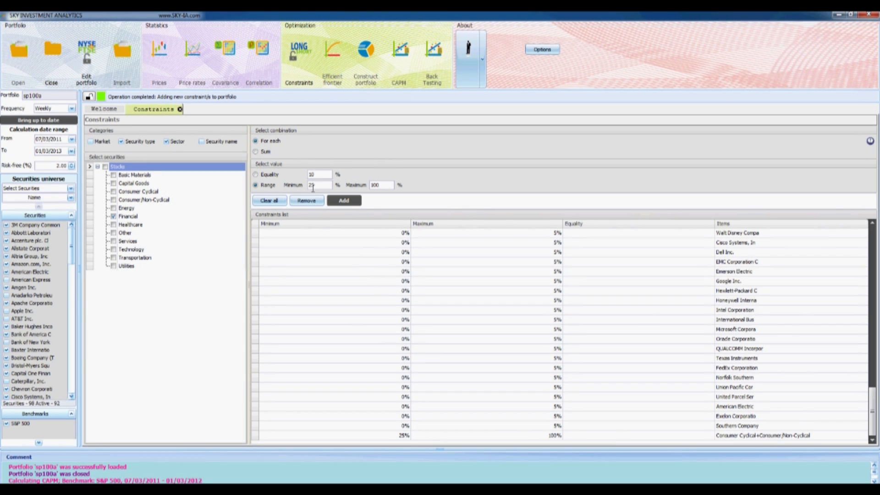
left_click_drag(330, 185, 287, 182)
type("0")
left_click_drag(389, 183, 335, 185)
type("2")
left_click(353, 201)
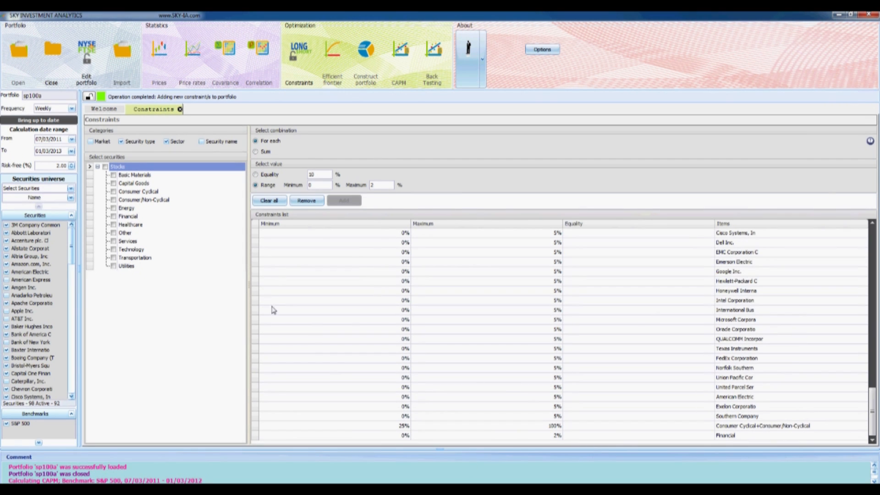
Add constraints giving the Services and Technology sectors each a range of 10 to 100%
left_click(114, 250)
left_click(113, 242)
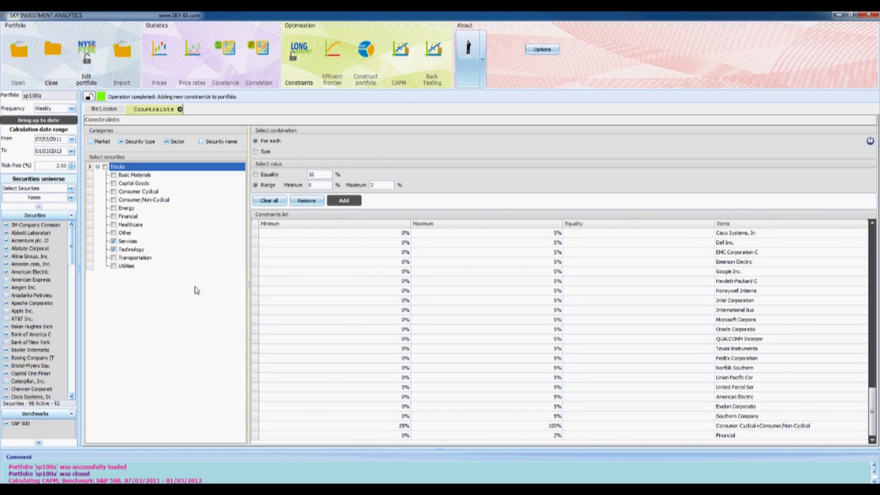
double_click(310, 186)
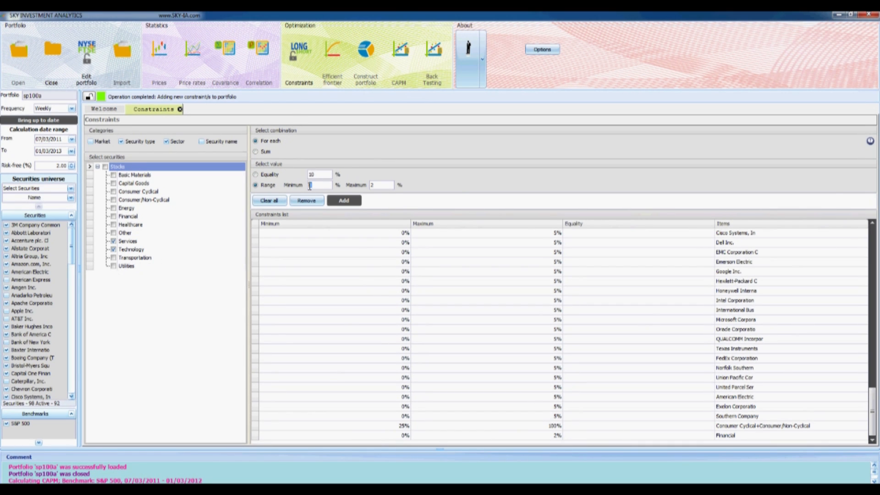
type("10")
key("Tab")
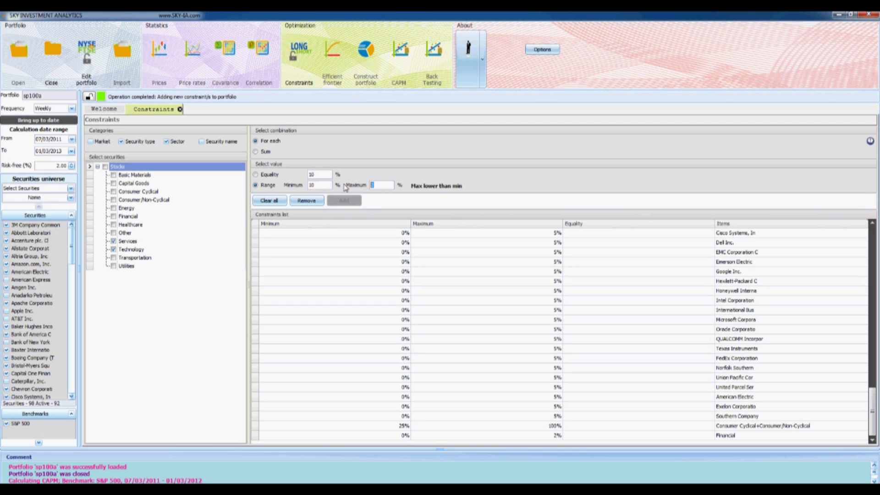
type("100")
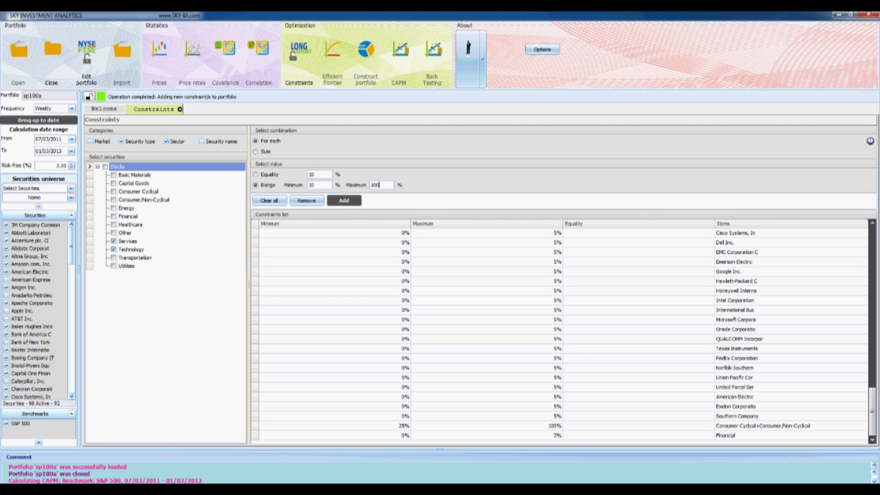
left_click(344, 200)
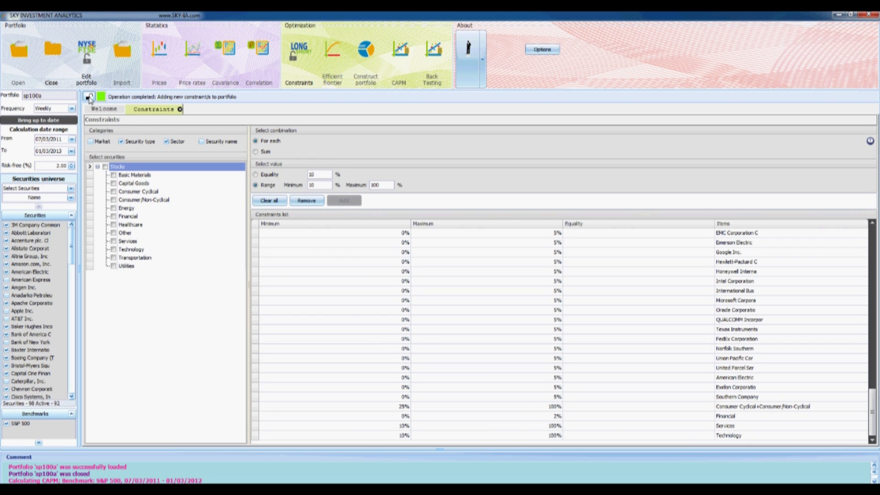
Lock the portfolio with its new constraints, and unlock it again for editing
left_click(89, 97)
left_click(472, 285)
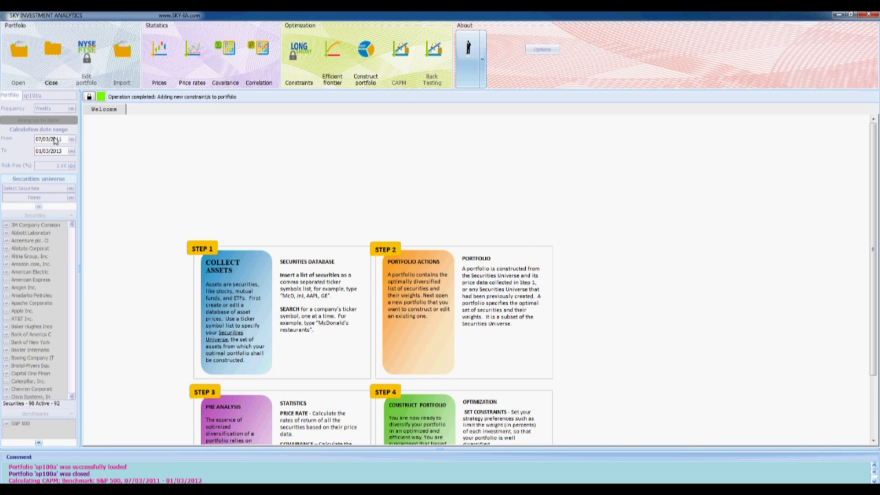
left_click(89, 97)
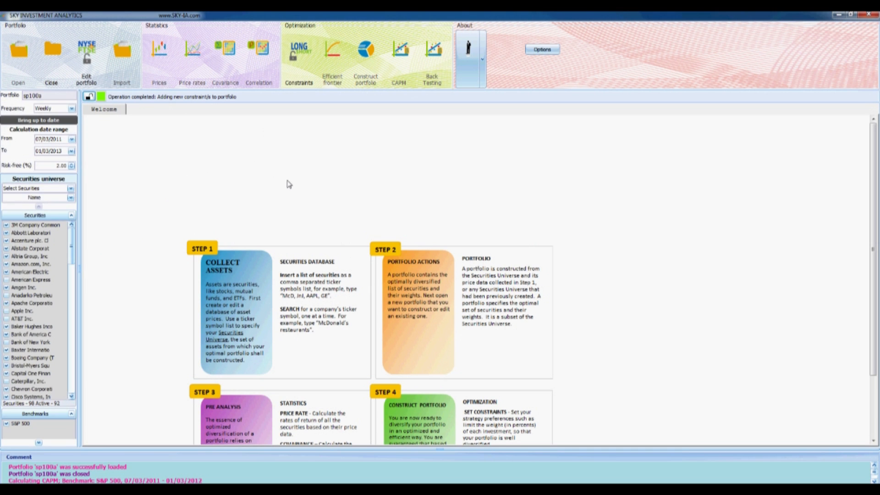
Set the end date of the calculation range to 01/02/2013
left_click(71, 152)
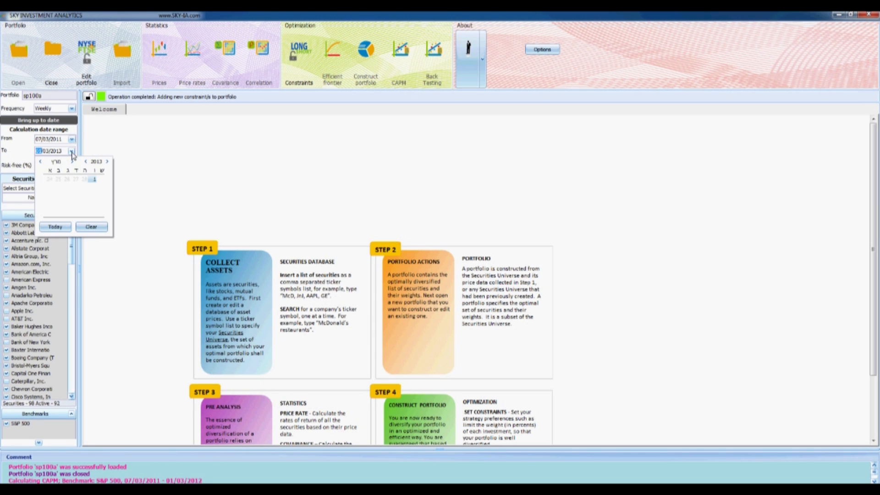
left_click(40, 161)
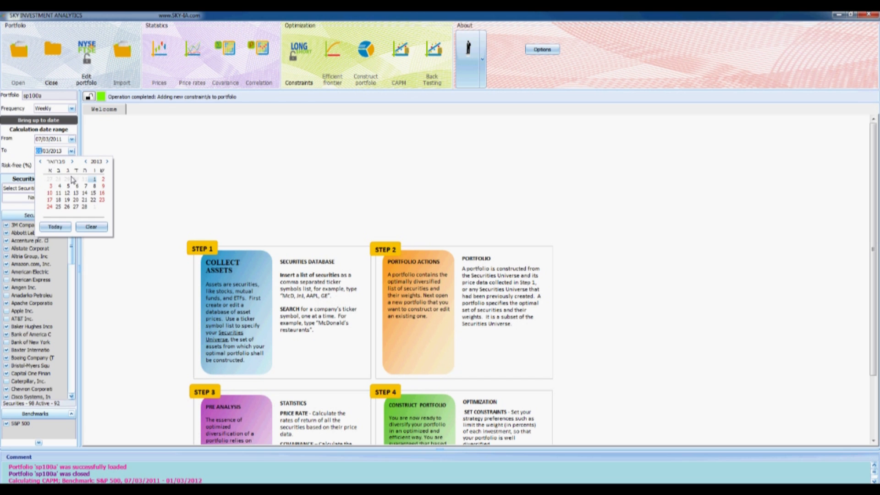
left_click(95, 179)
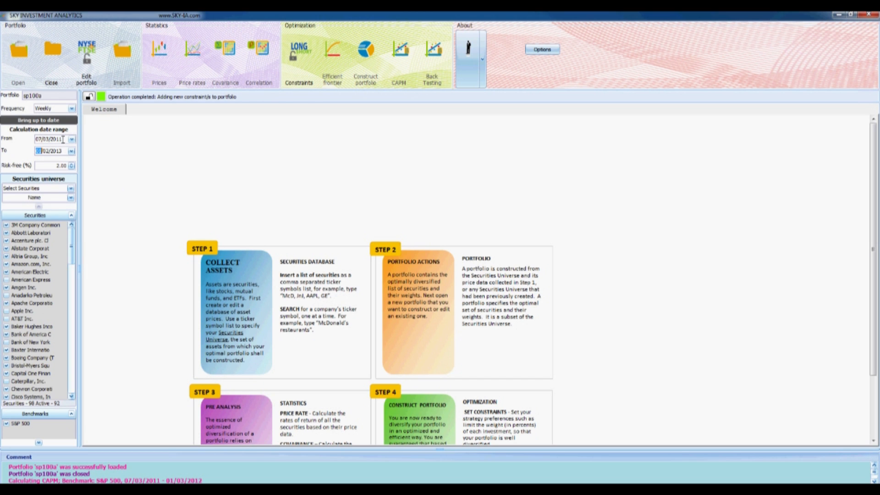
Set the end date of the calculation range to 01/03/2012 and lock the portfolio
left_click(72, 151)
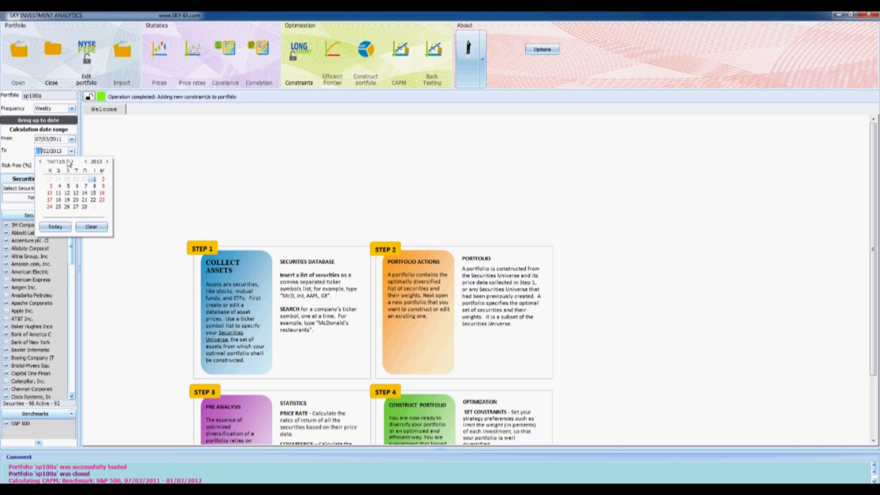
left_click(72, 161)
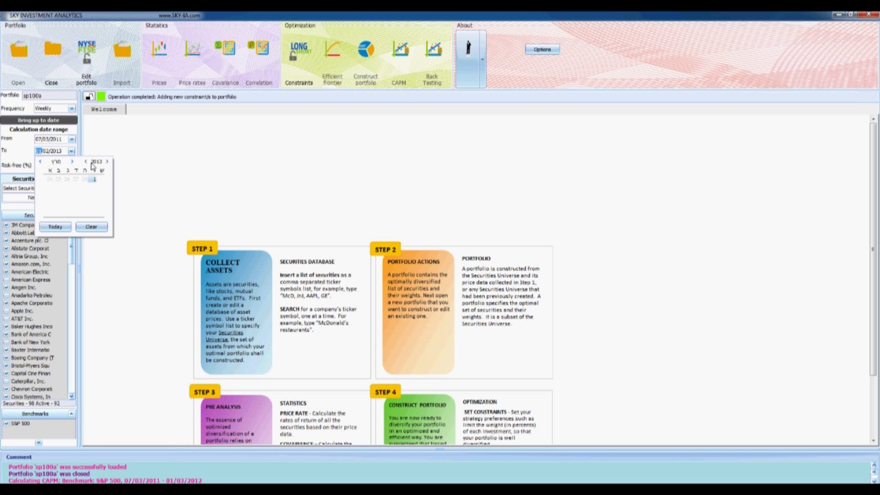
left_click(86, 161)
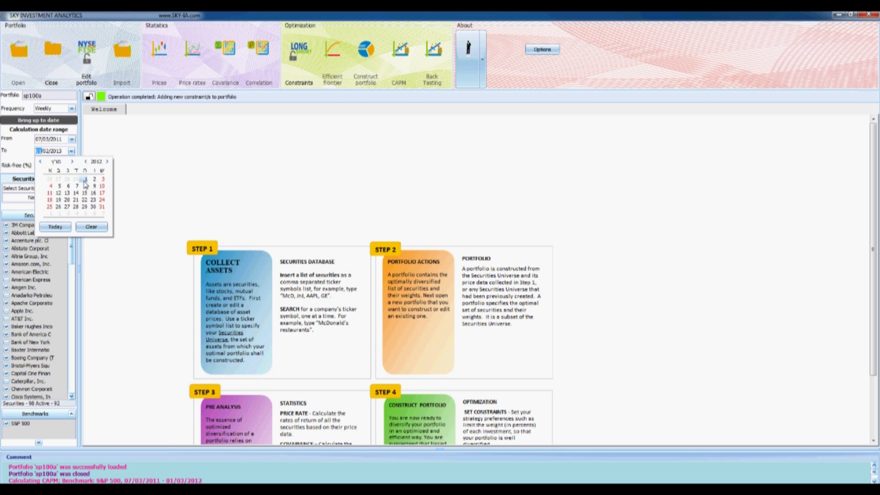
left_click(85, 180)
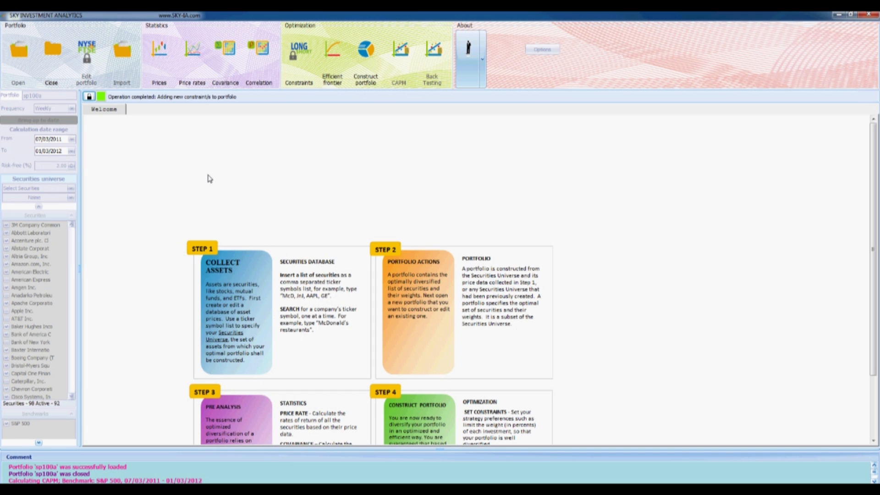
Calculate the efficient frontier and mark a chart point at about 22% risk and 18% price rate
left_click(328, 75)
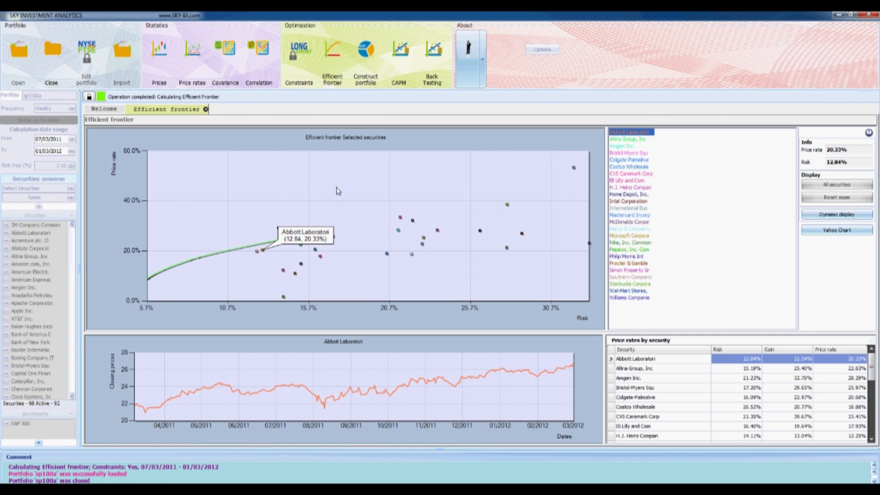
left_click(412, 258)
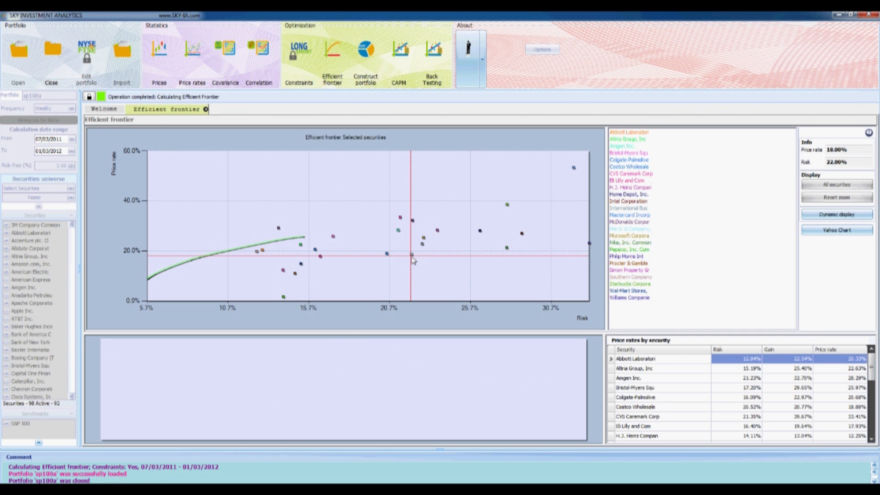
Display the McDonalds price history from the efficient frontier chart, and construct the portfolio with the TP selection
left_click(277, 237)
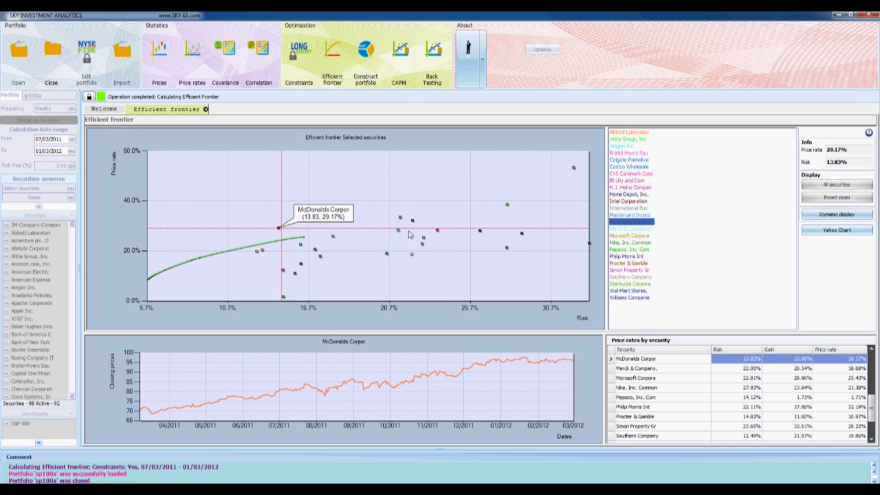
left_click(366, 55)
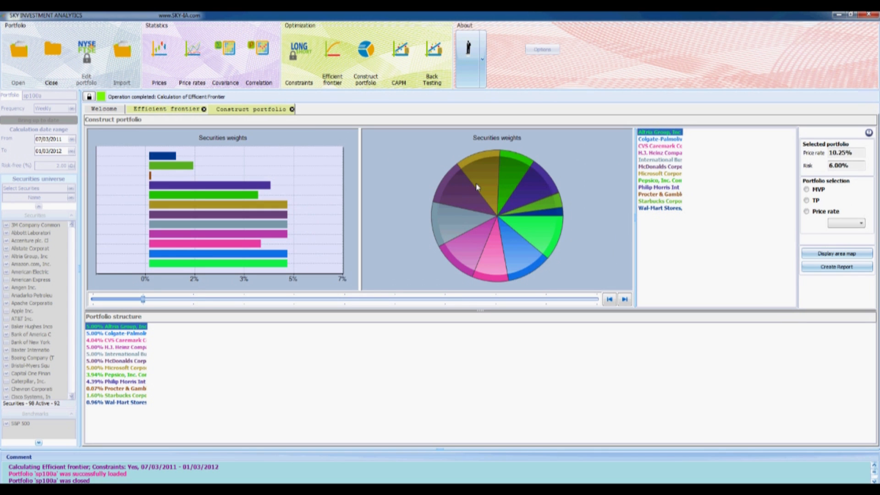
left_click(807, 201)
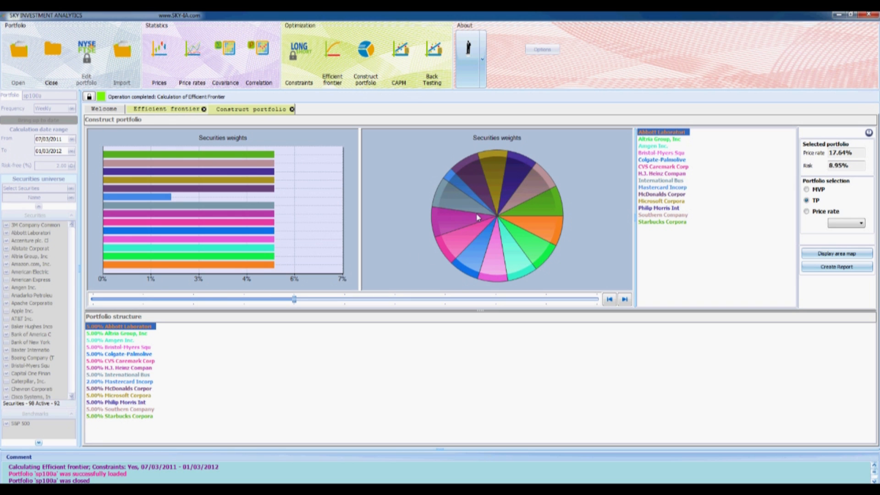
Calculate the CAPM for the TP portfolio and inspect the Microsoft and Intel points below the line in the overvalue/undervalue chart
left_click(400, 62)
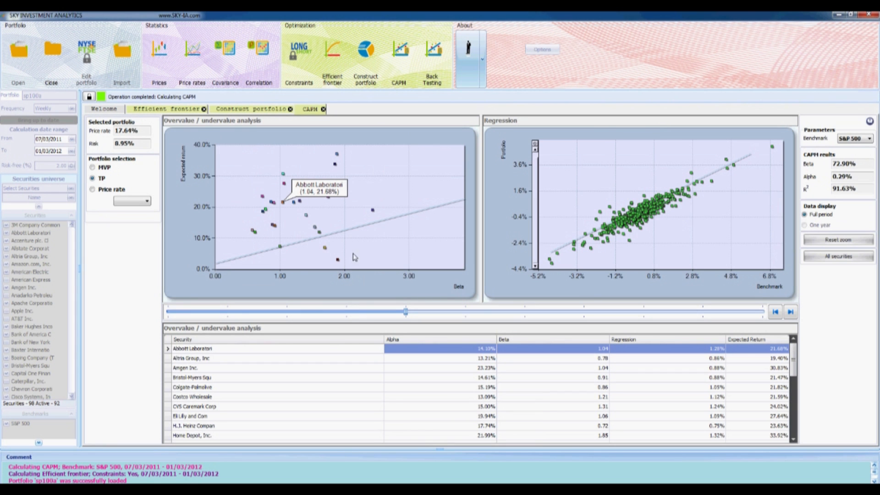
left_click(326, 250)
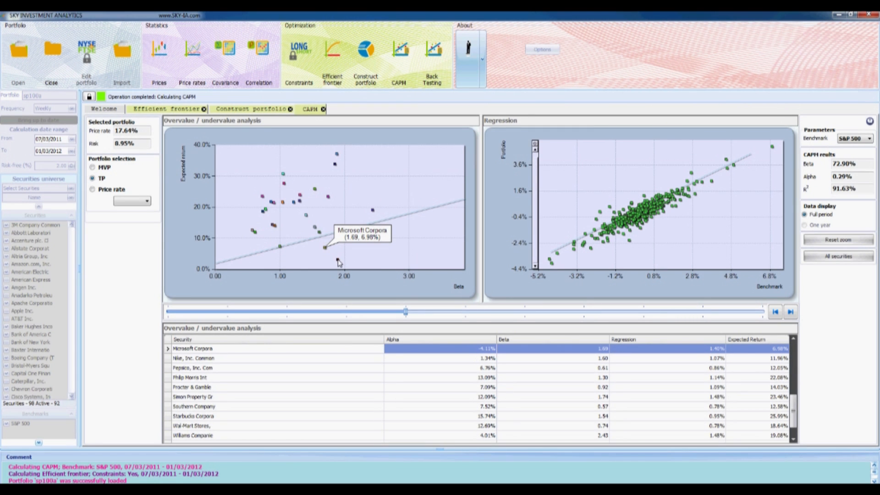
left_click(338, 261)
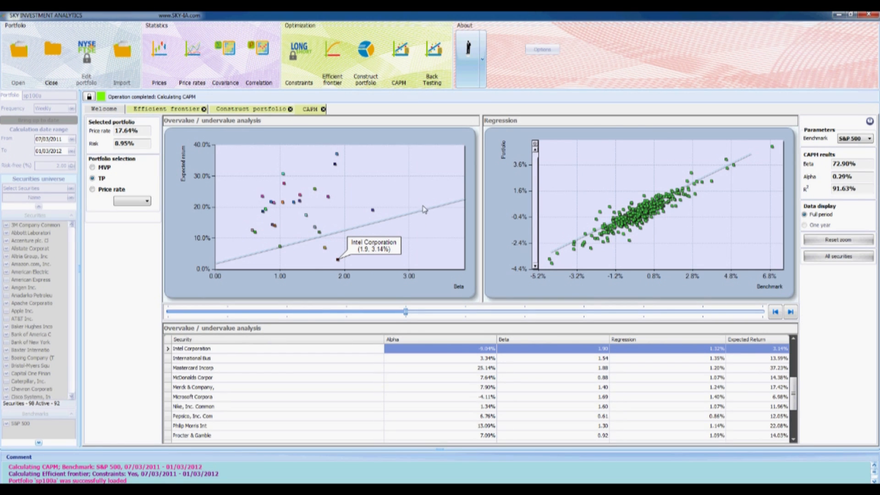
Back-test the TP portfolio against the S&P 500 over the second period and read both curves' compounded price rates near the period's end
left_click(431, 75)
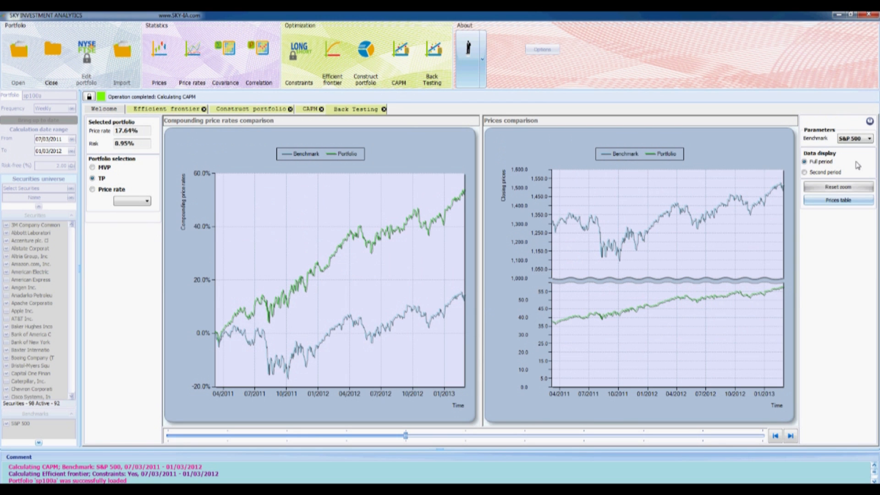
left_click(821, 174)
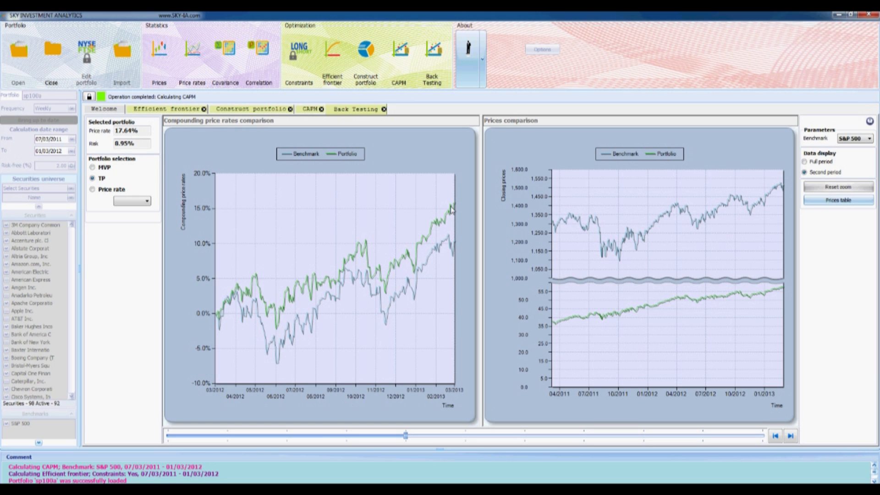
mouse_move(452, 208)
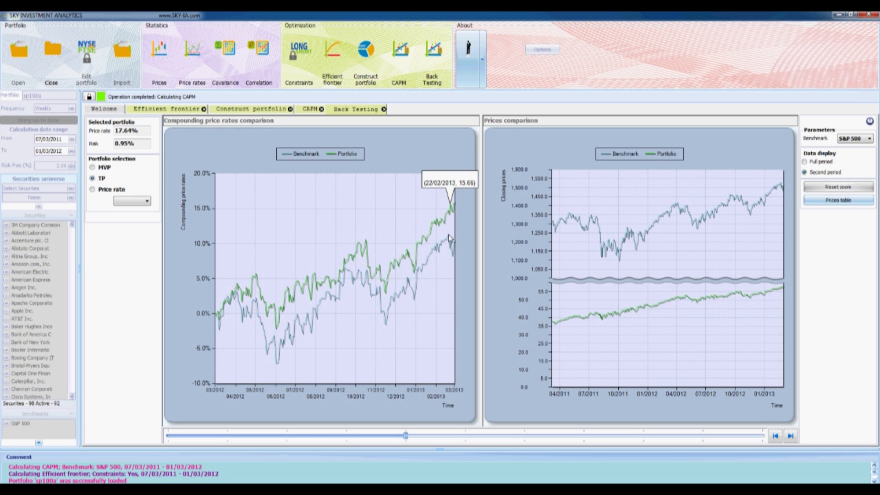
mouse_move(450, 237)
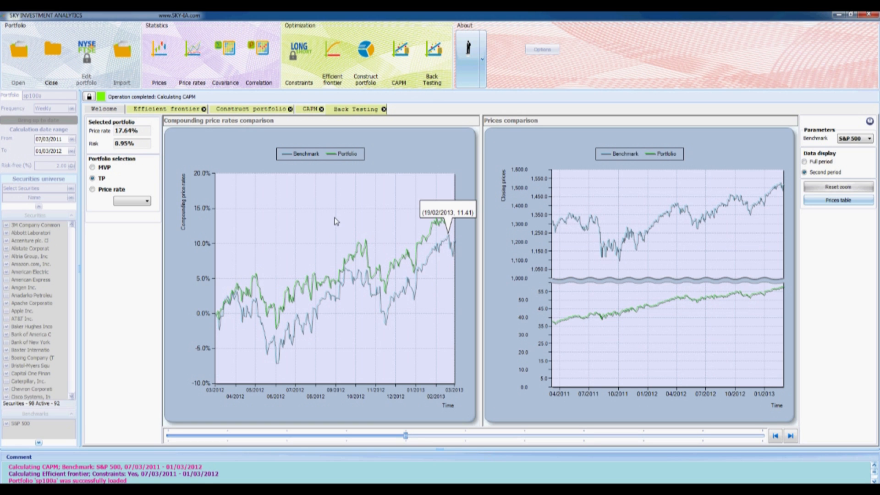